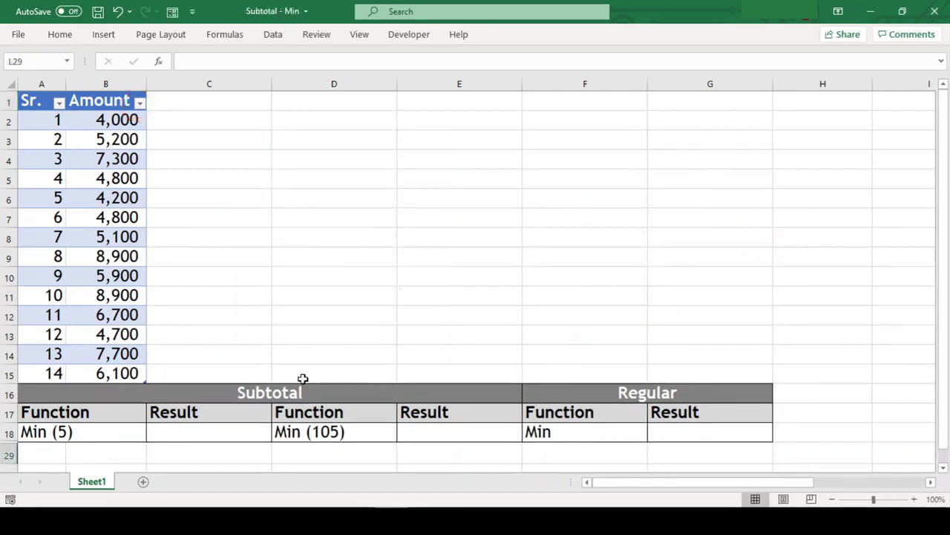
Enter =SUBTOTAL(5,$B$2:$B$15) in C18 as the Min (5) result, with absolute references for the range
click(218, 431)
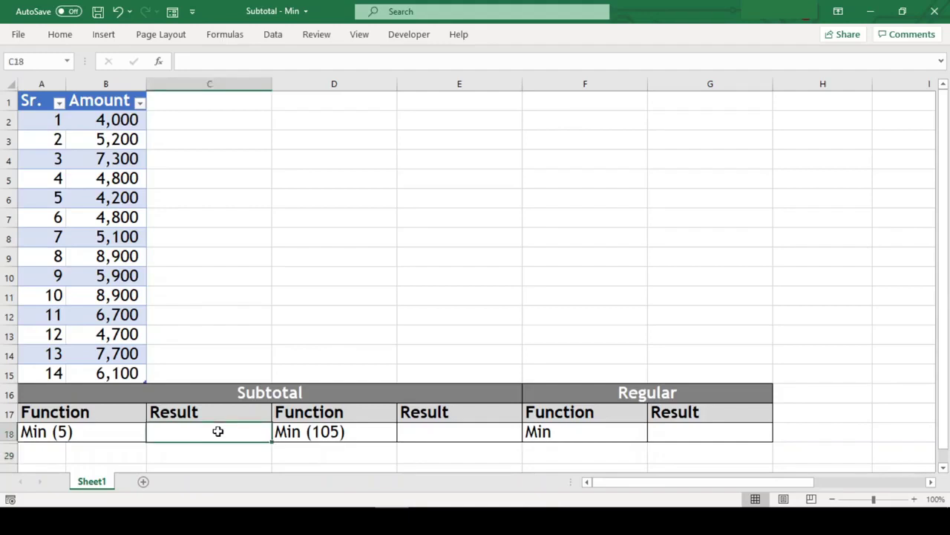
text(=sub)
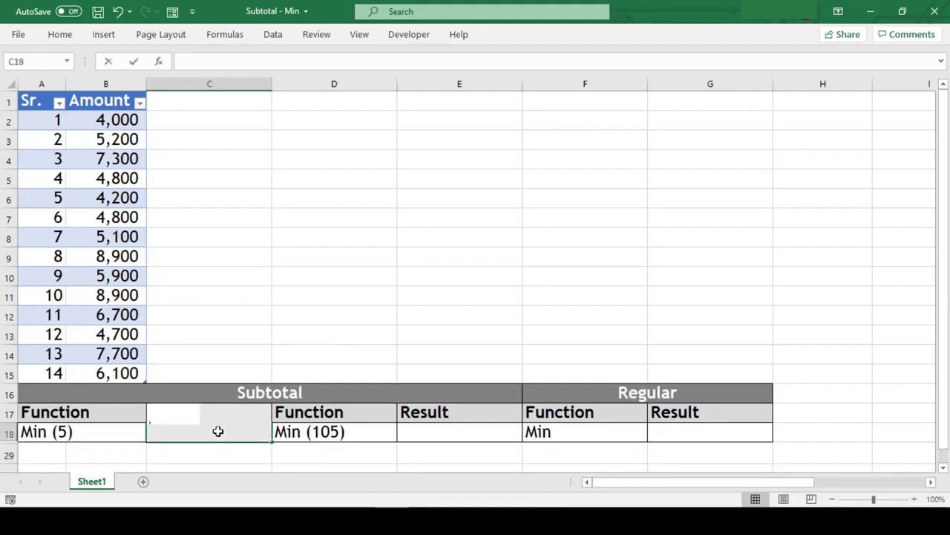
key(Tab)
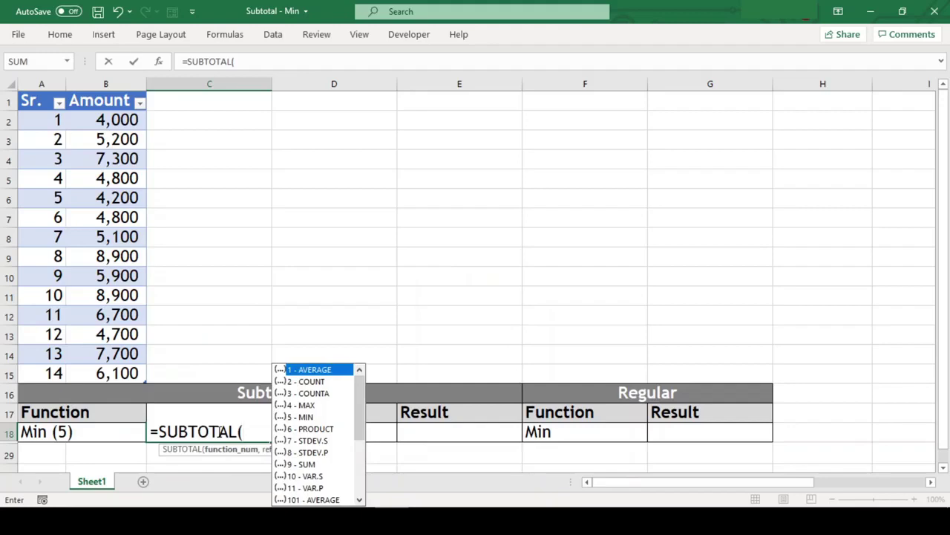
text(5,)
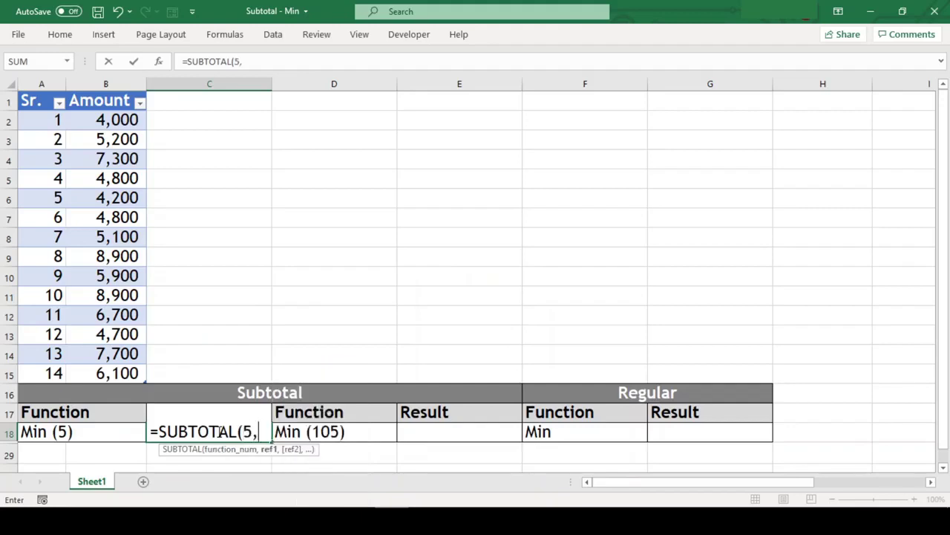
text(b2:b15)
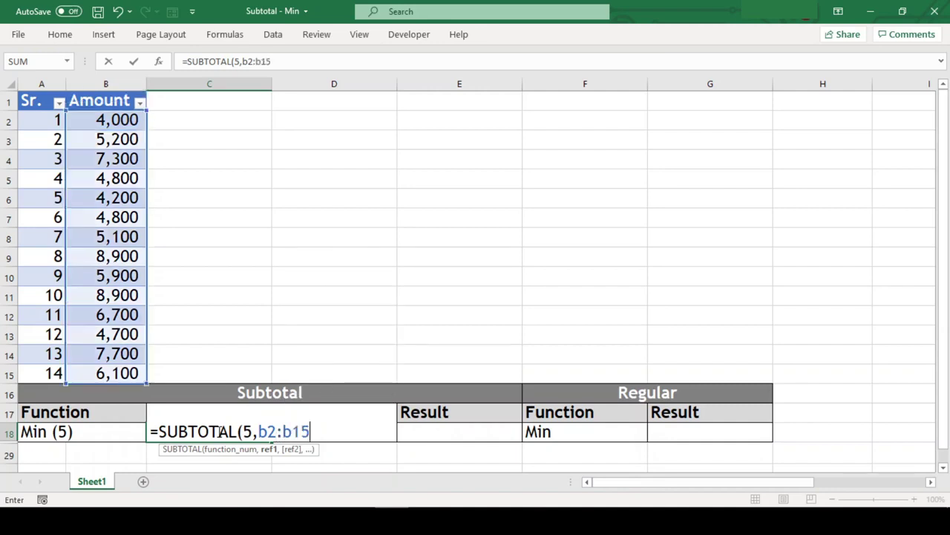
click(264, 431)
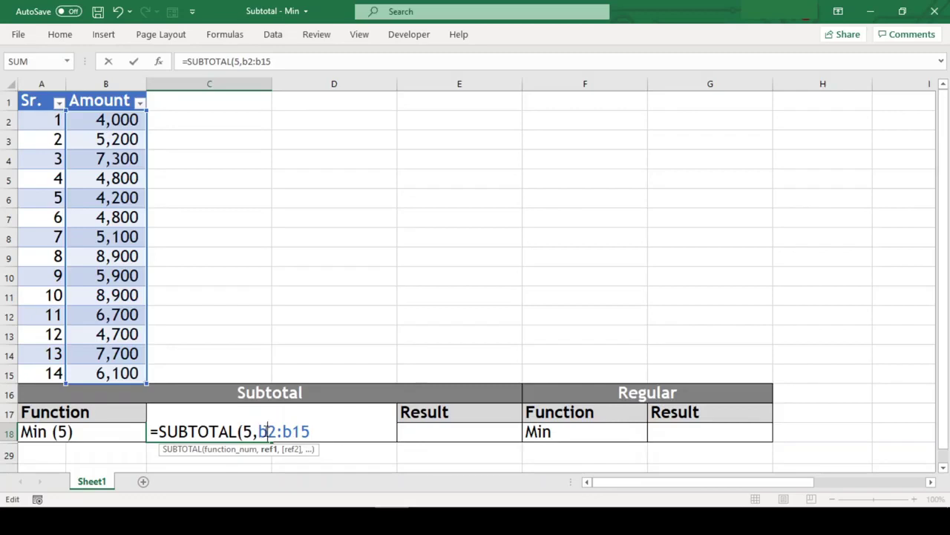
key(F4)
click(321, 431)
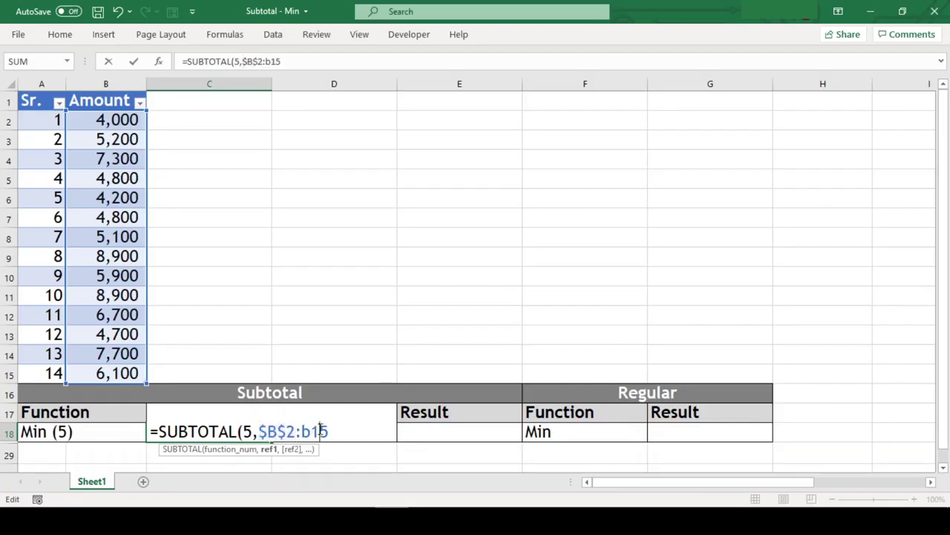
key(F4)
key(Right)
text())
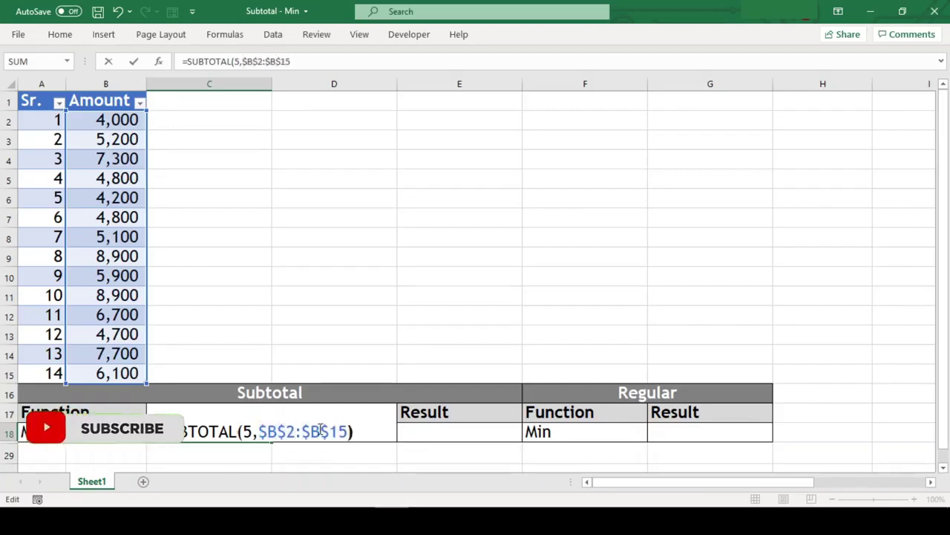
key(Return)
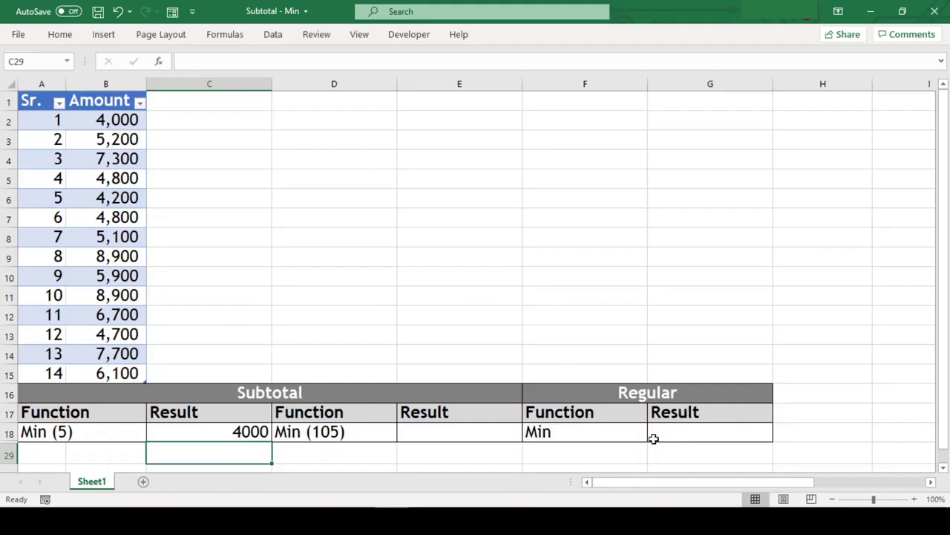
Enter =MIN(B2:B15) in G18 as the regular Min result
click(724, 438)
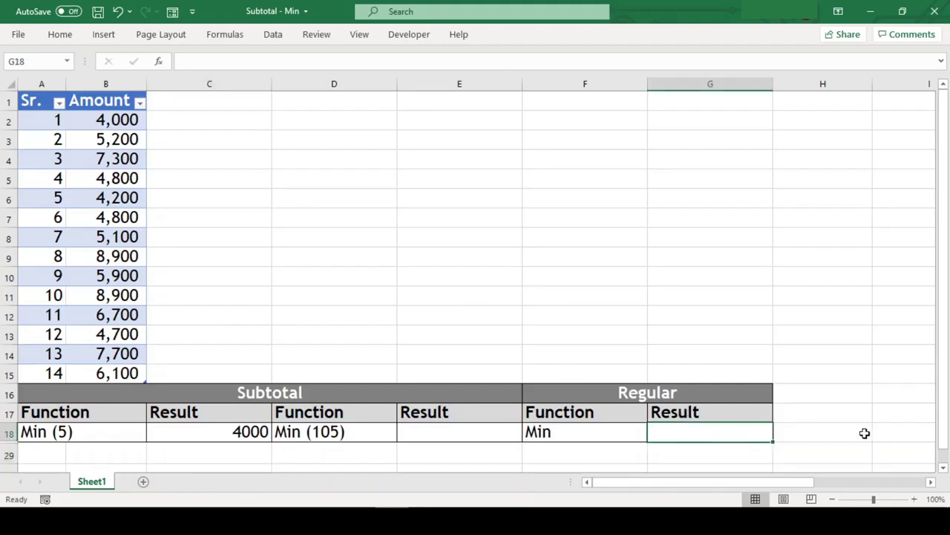
text(=)
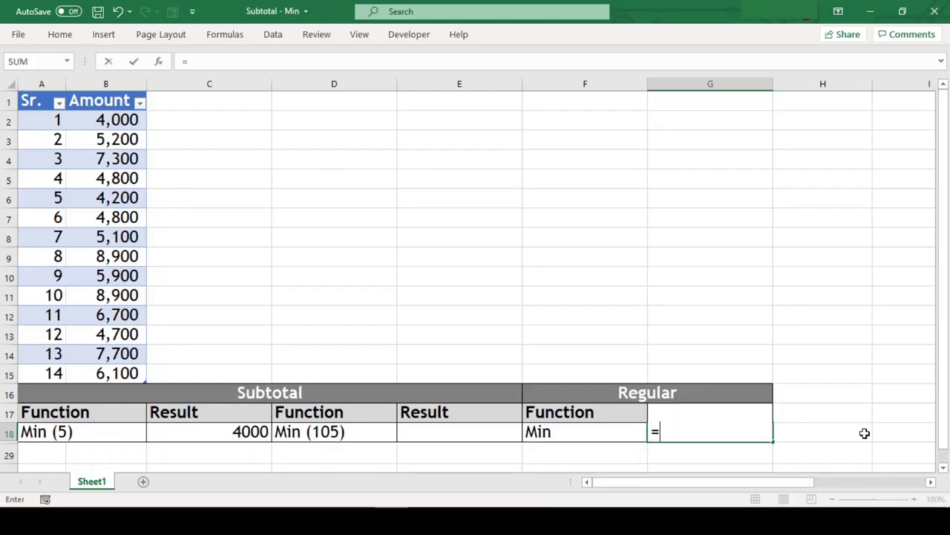
text(min(b2)
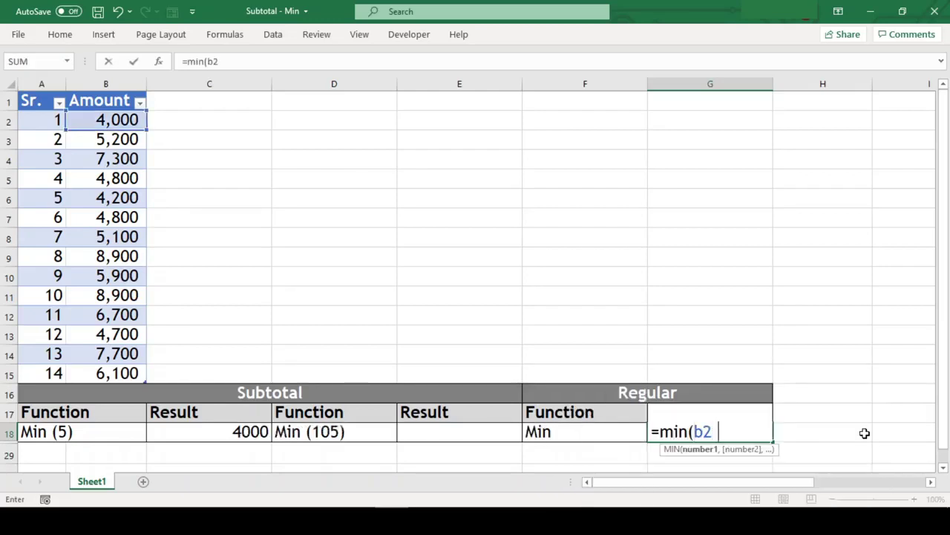
text(:b1)
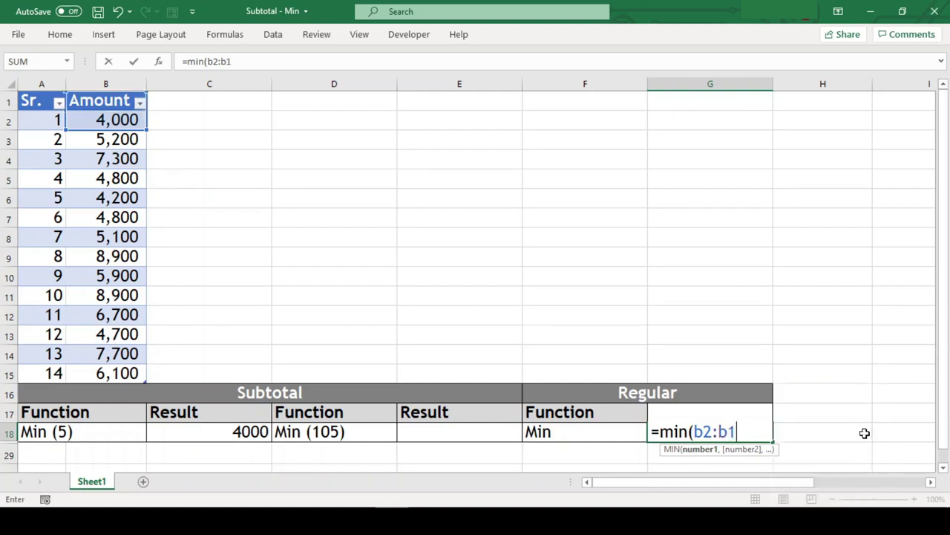
text(5))
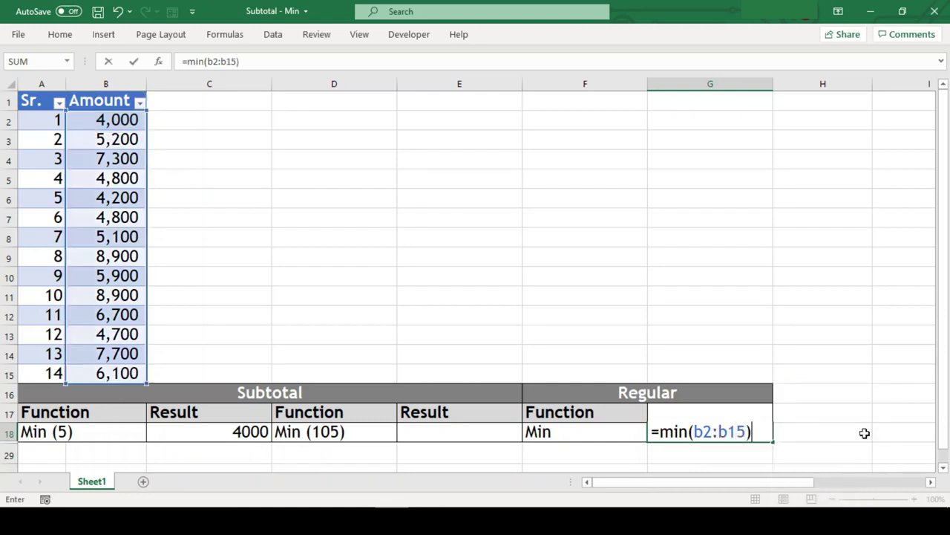
key(Return)
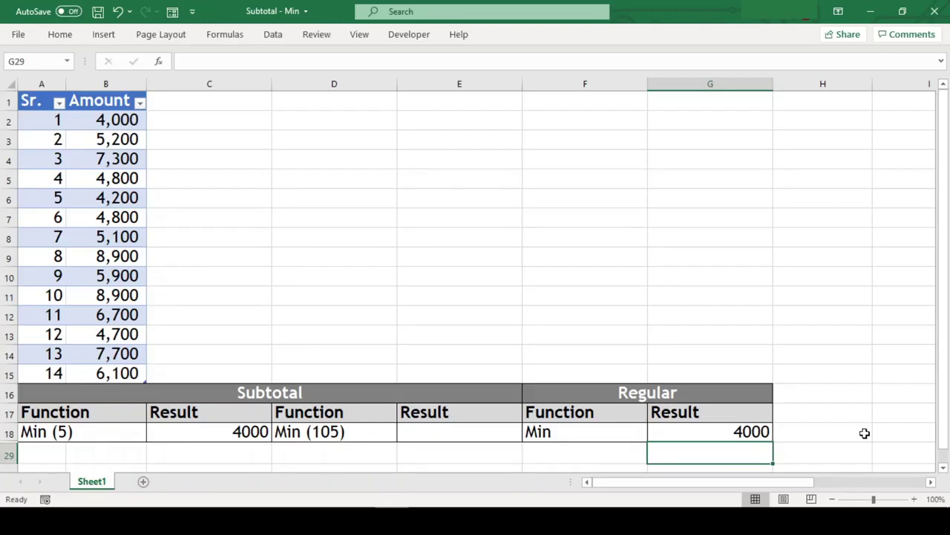
Filter the table's Amount column to show only values greater than 6000
click(223, 431)
click(139, 102)
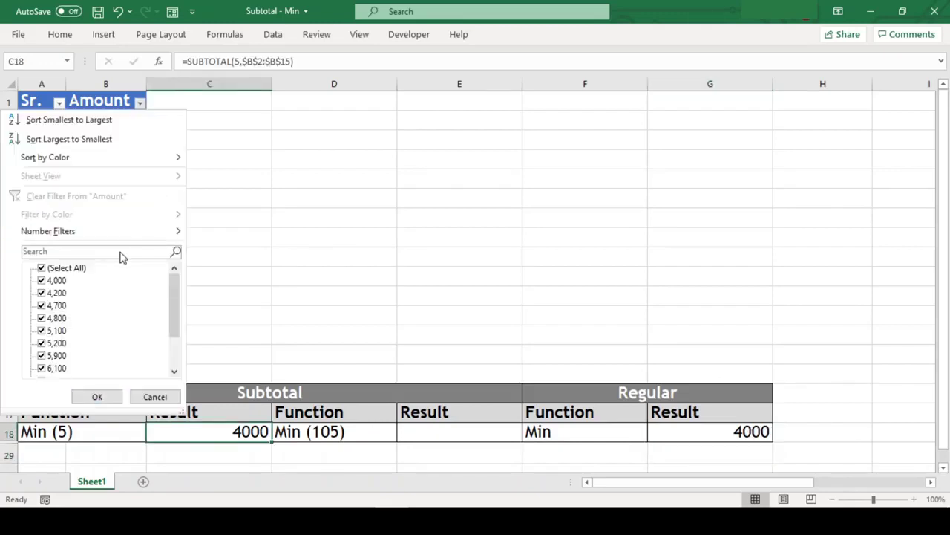
mouse_move(101, 233)
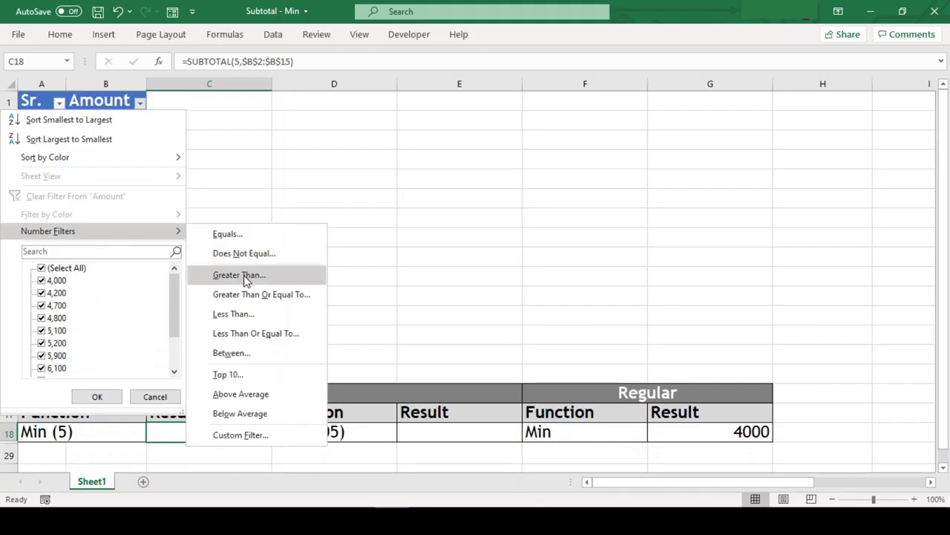
click(245, 276)
text(6000)
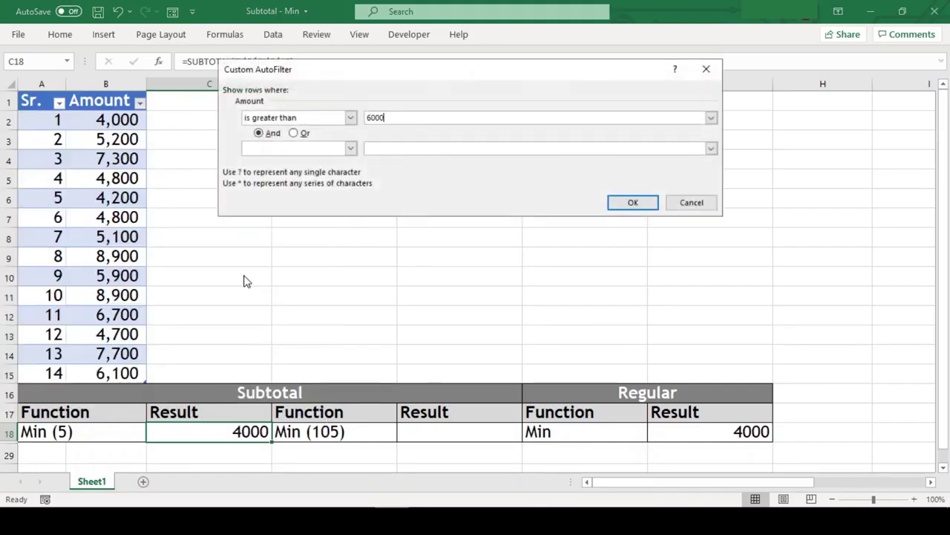
key(Return)
key(Down)
key(Down)
key(Down)
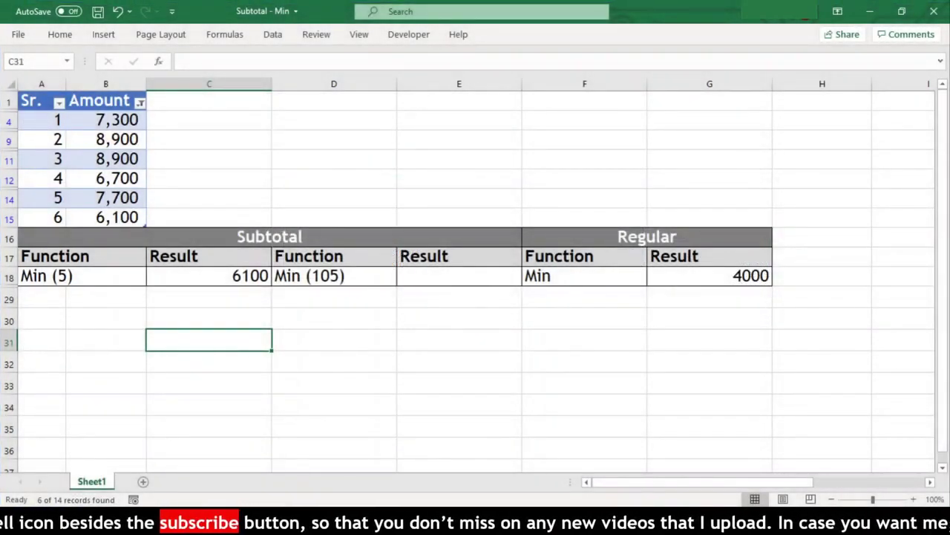
Copy the SUBTOTAL formula from C18 to E18 and change its function number to 105
click(257, 276)
key(ctrl+c)
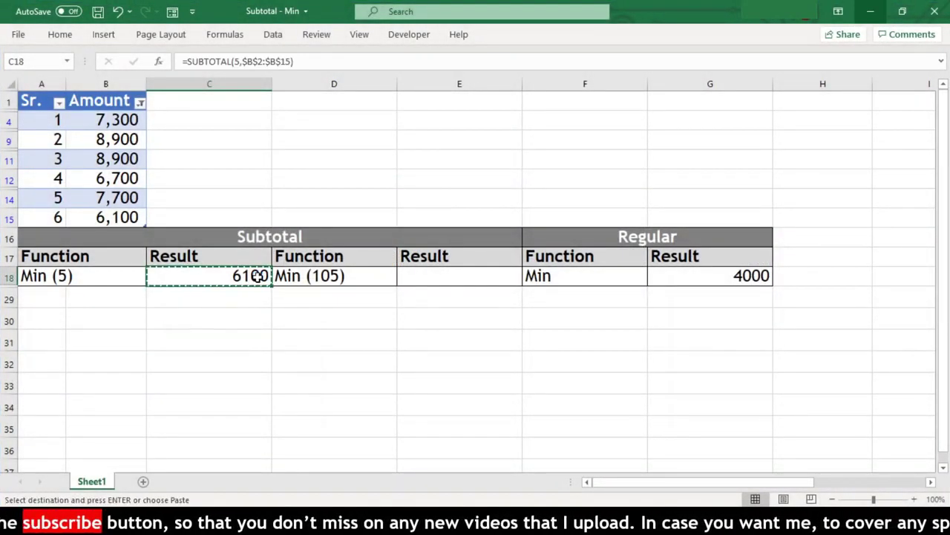
key(Right)
key(Right)
key(ctrl+v)
key(Escape)
key(F2)
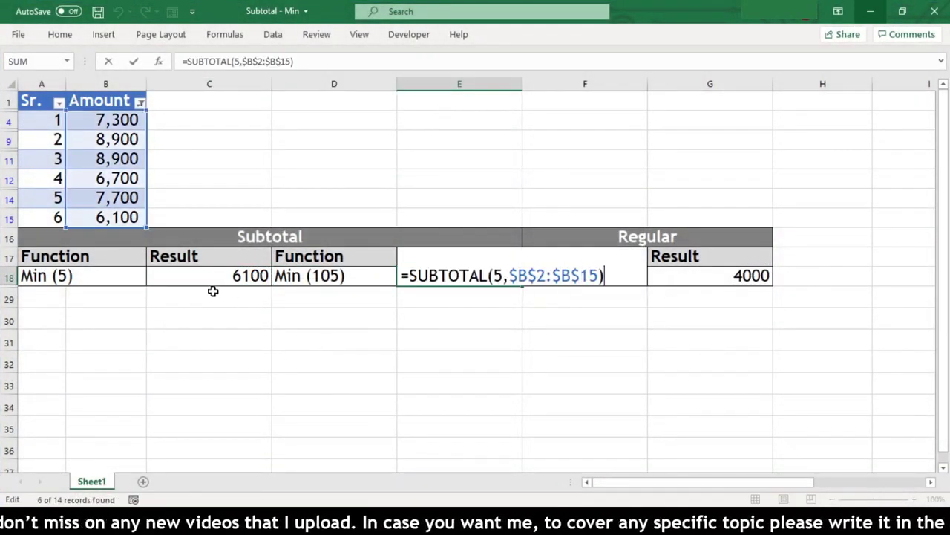
text(10)
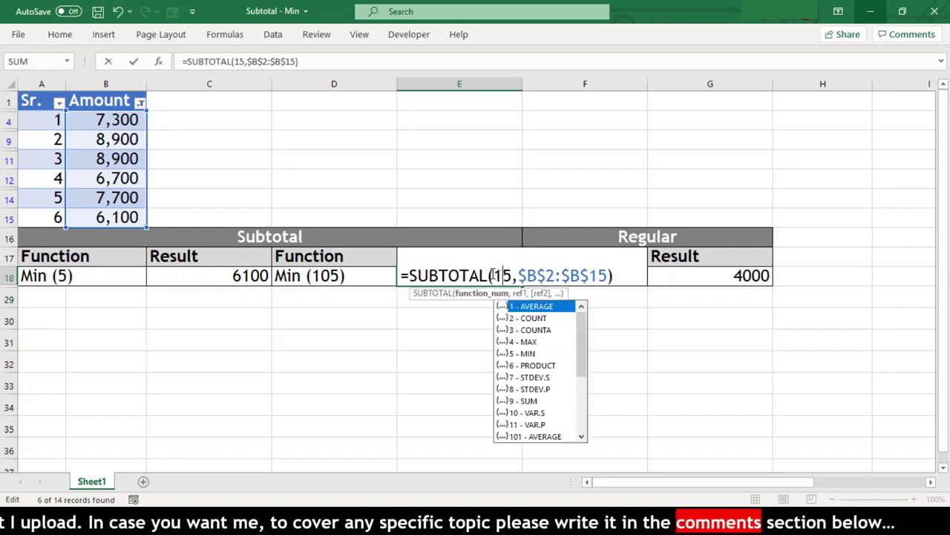
key(Return)
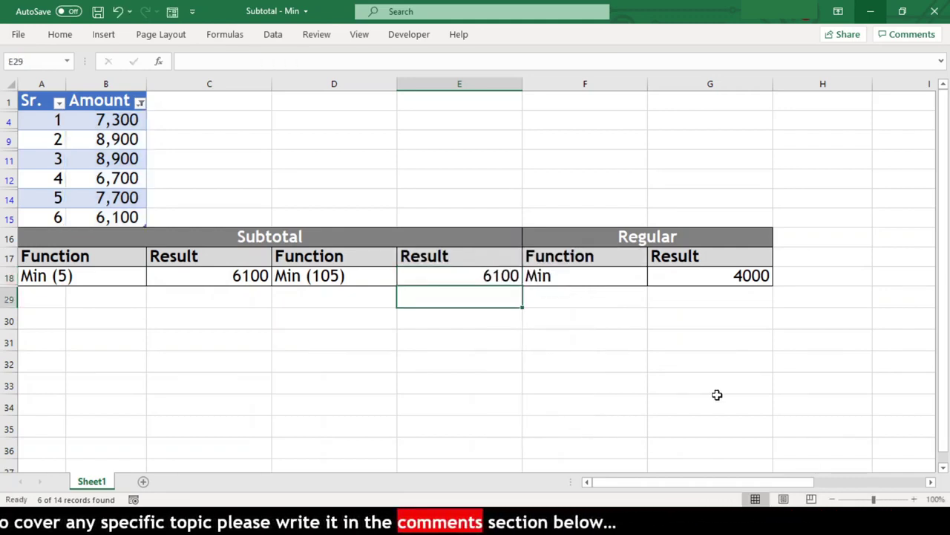
Show all Amount values in the table's filter again and hide rows 2 to 5
click(141, 103)
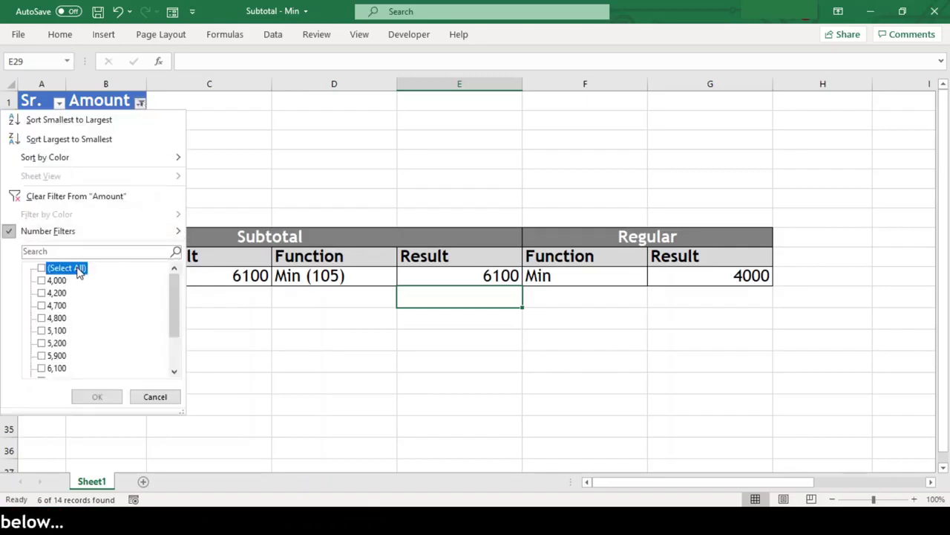
click(104, 394)
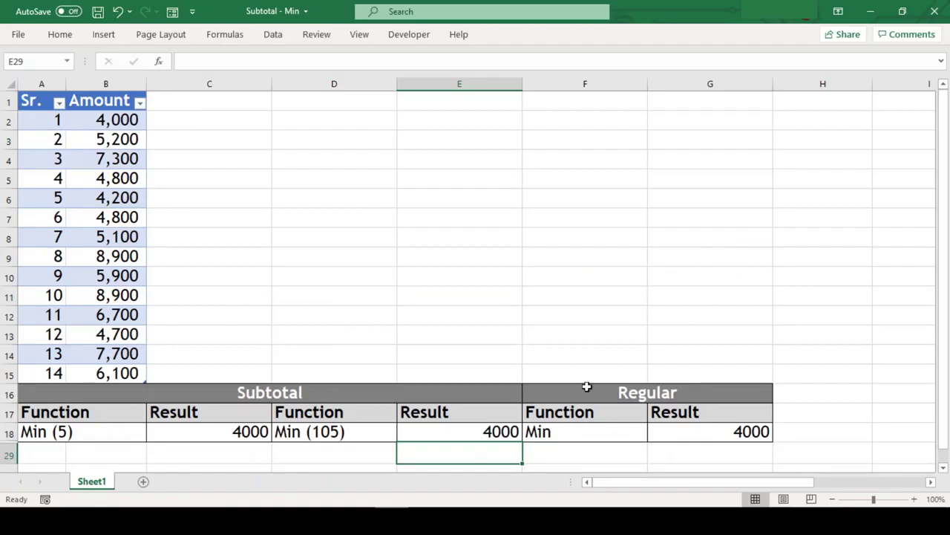
drag(11, 120, 11, 181)
right_click(10, 181)
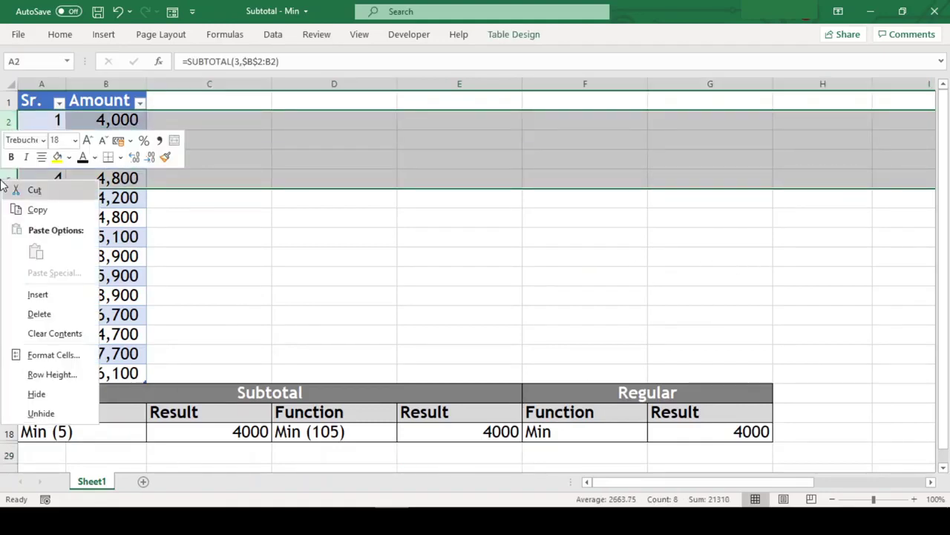
click(30, 394)
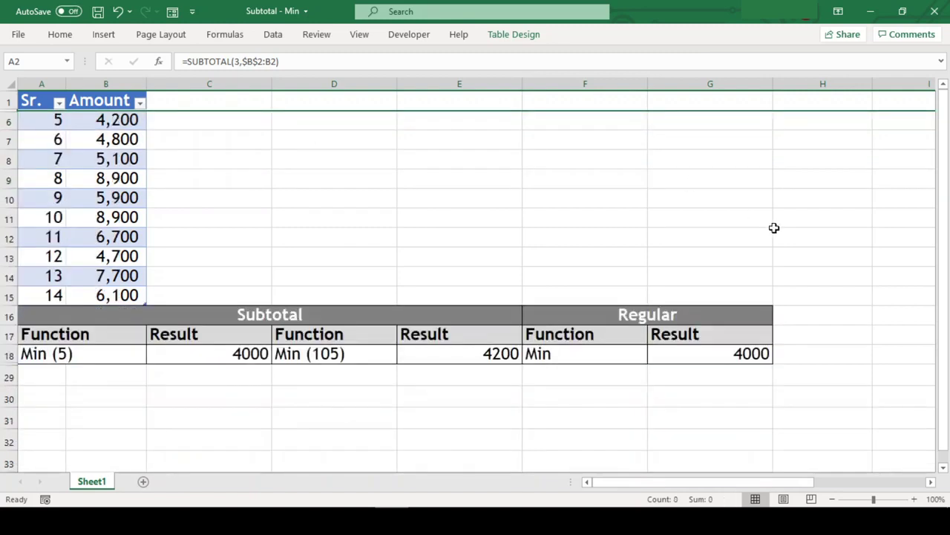
click(896, 311)
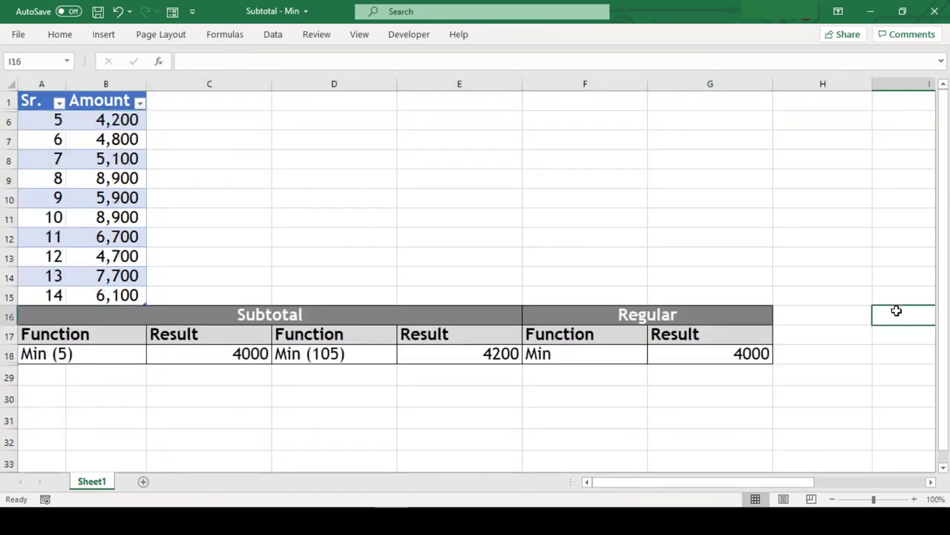